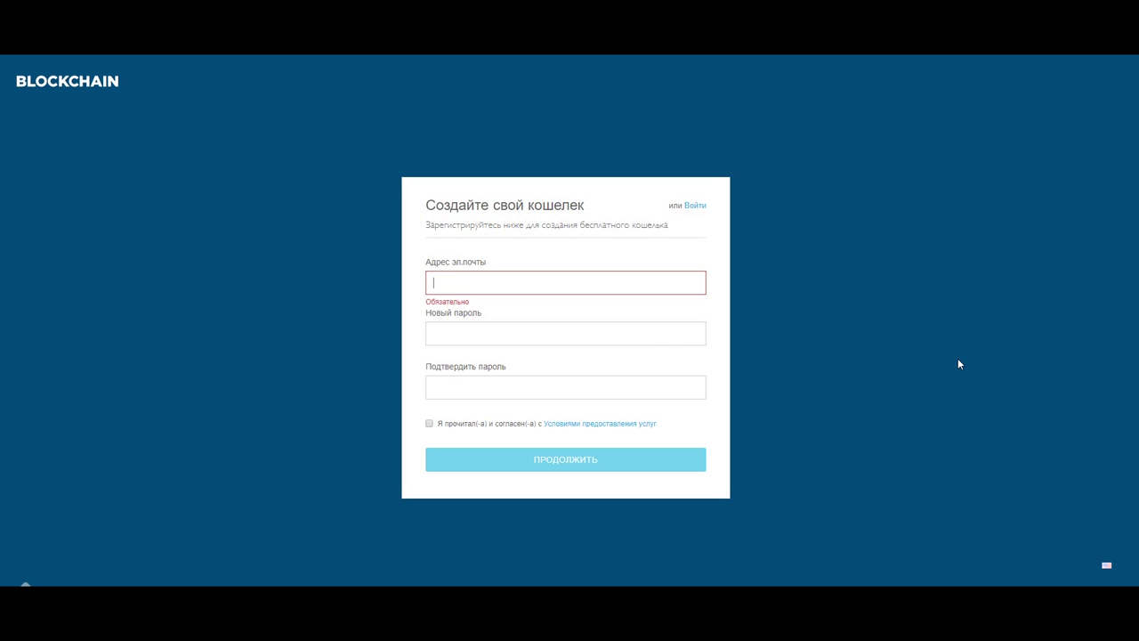
Step: Fill in the wallet sign-up form with the e-mail address, a new password and its confirmation
{"action": "left_click", "coordinate": [469, 282]}
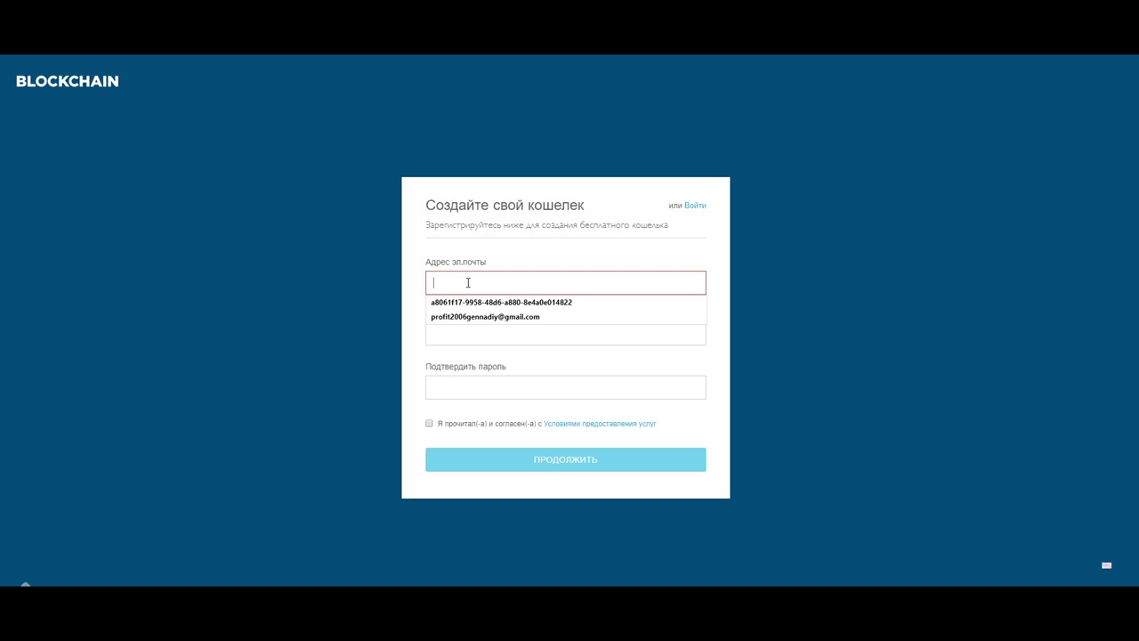
{"action": "key", "text": "ctrl+v"}
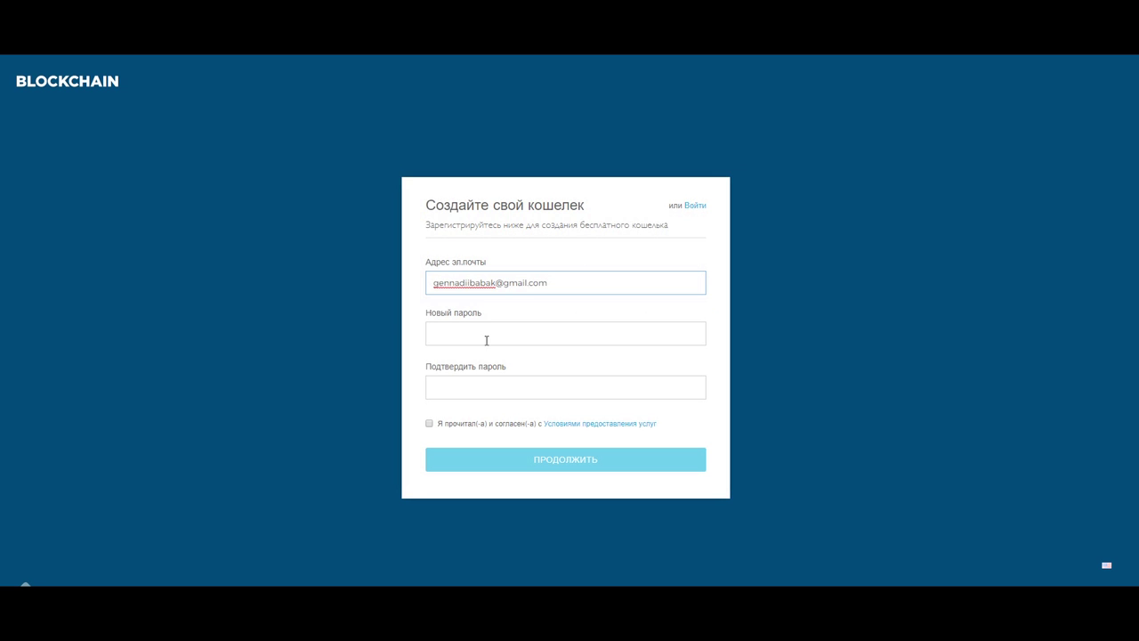
{"action": "left_click", "coordinate": [485, 337]}
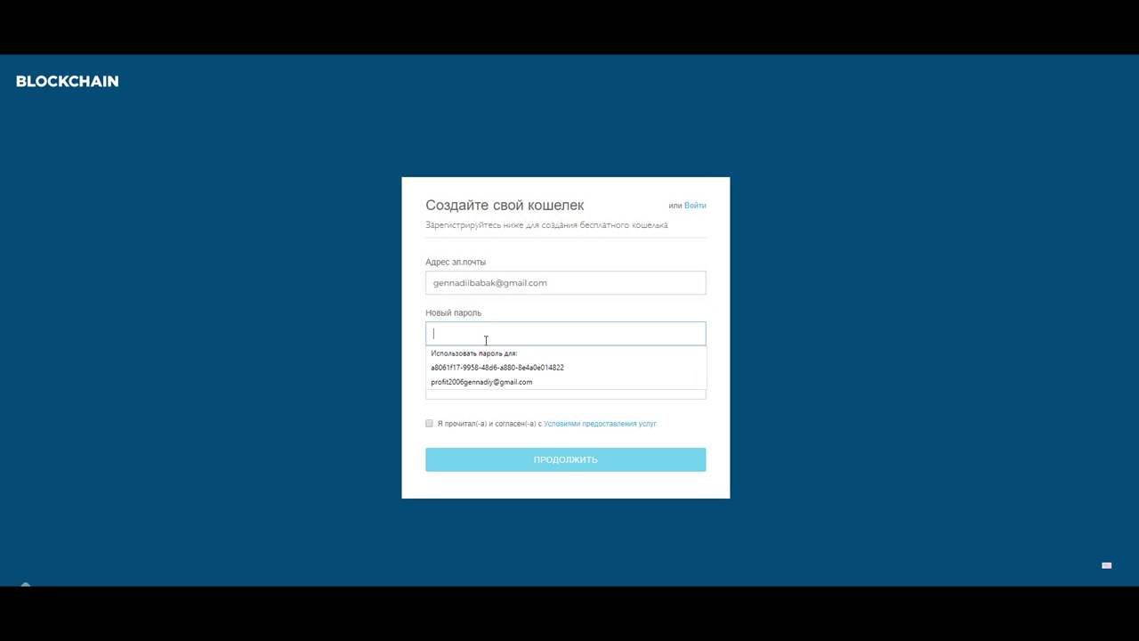
{"action": "type", "text": "........."}
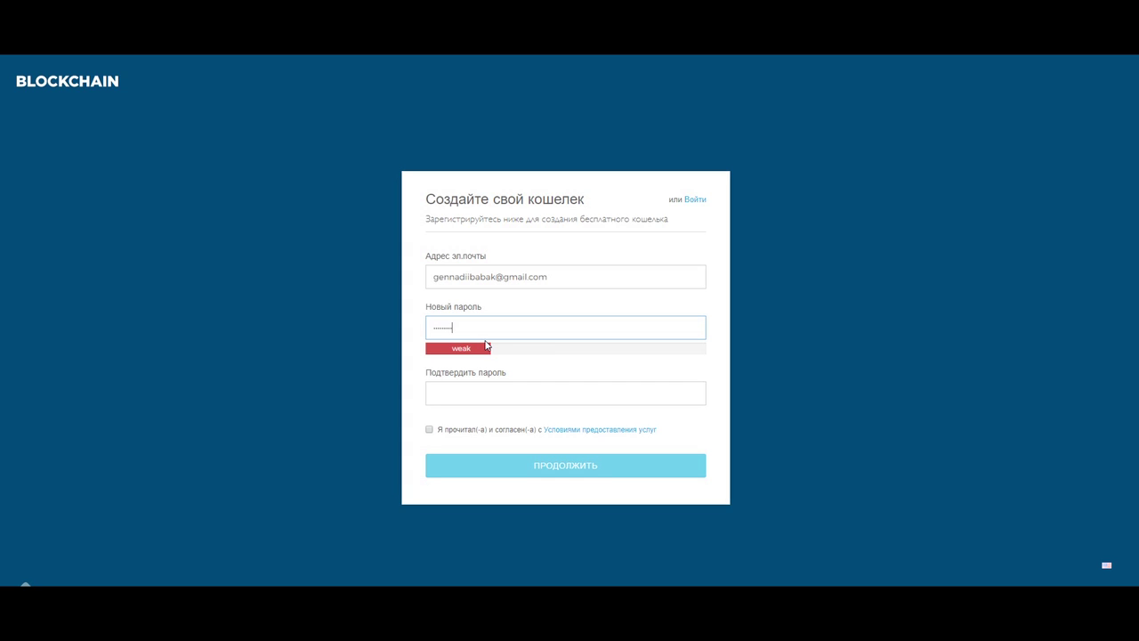
{"action": "left_click", "coordinate": [485, 397]}
{"action": "type", "text": "•••"}
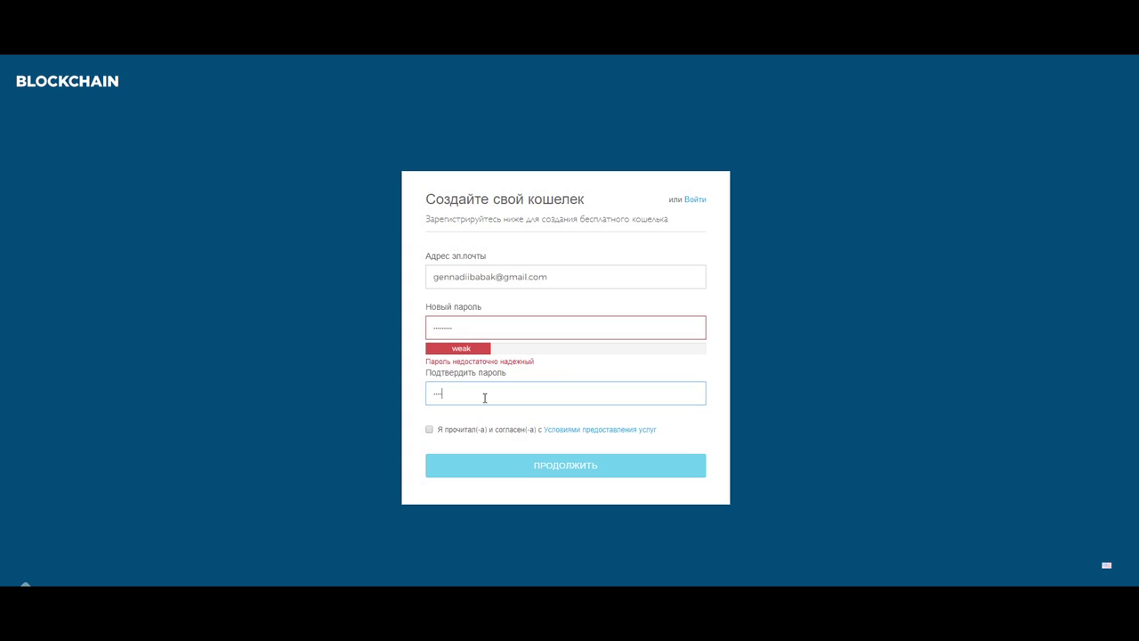
{"action": "type", "text": "•••••"}
Step: Replace the entry in the new password field with a stronger password
{"action": "left_click", "coordinate": [465, 327]}
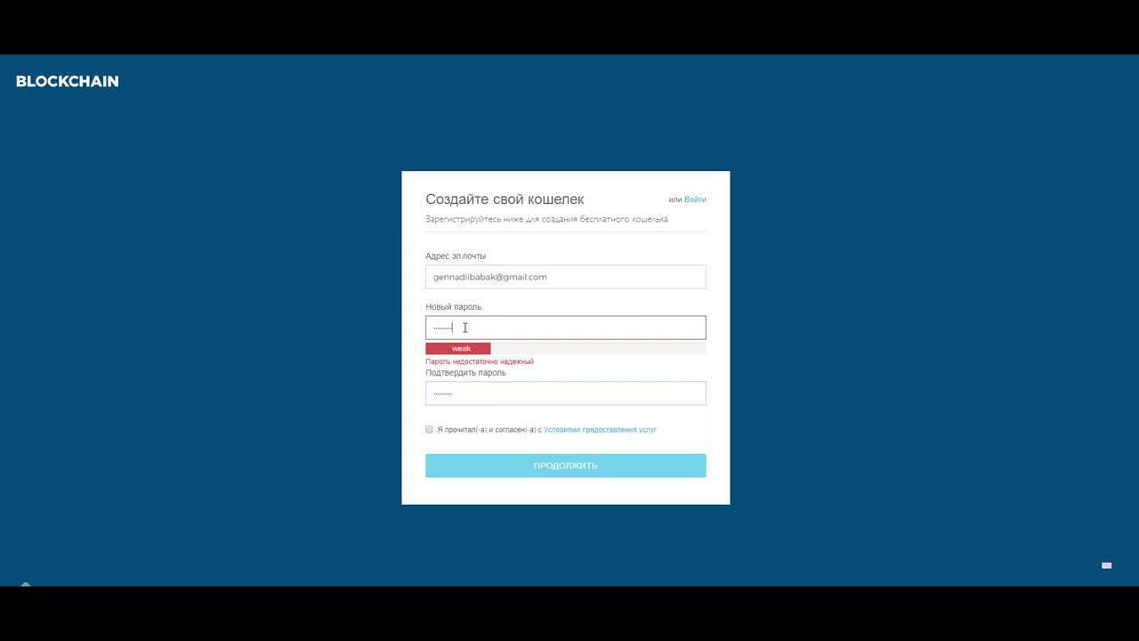
{"action": "key", "text": "BackSpace"}
{"action": "key", "text": "BackSpace"}
{"action": "key", "text": "BackSpace"}
{"action": "key", "text": "BackSpace"}
{"action": "key", "text": "BackSpace"}
{"action": "key", "text": "BackSpace"}
{"action": "key", "text": "BackSpace"}
{"action": "key", "text": "BackSpace"}
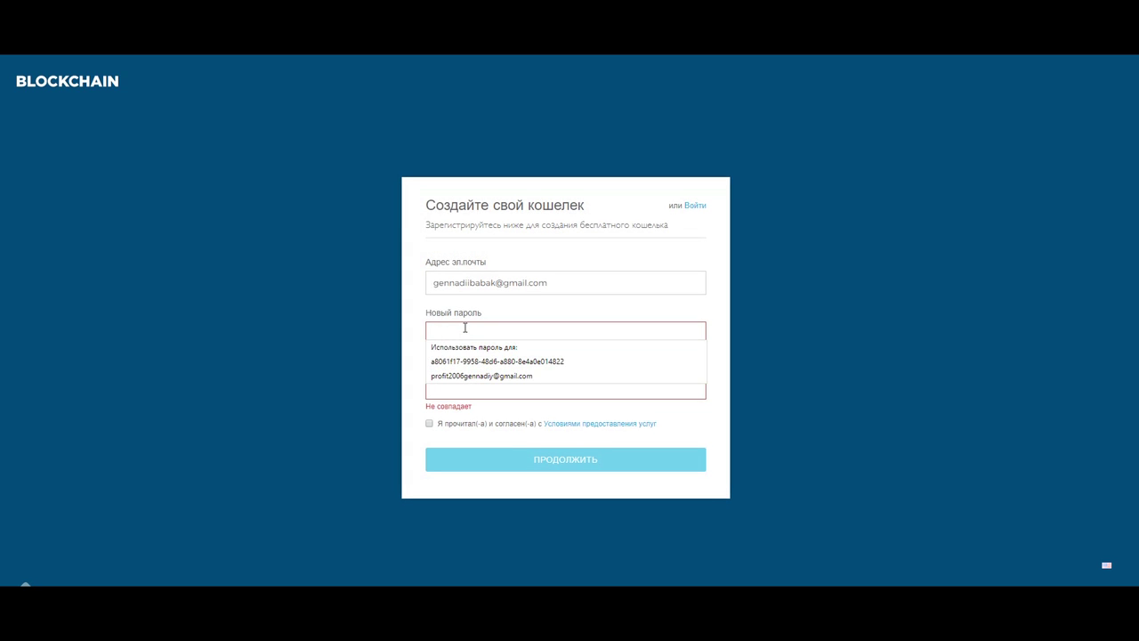
{"action": "type", "text": "••••••••"}
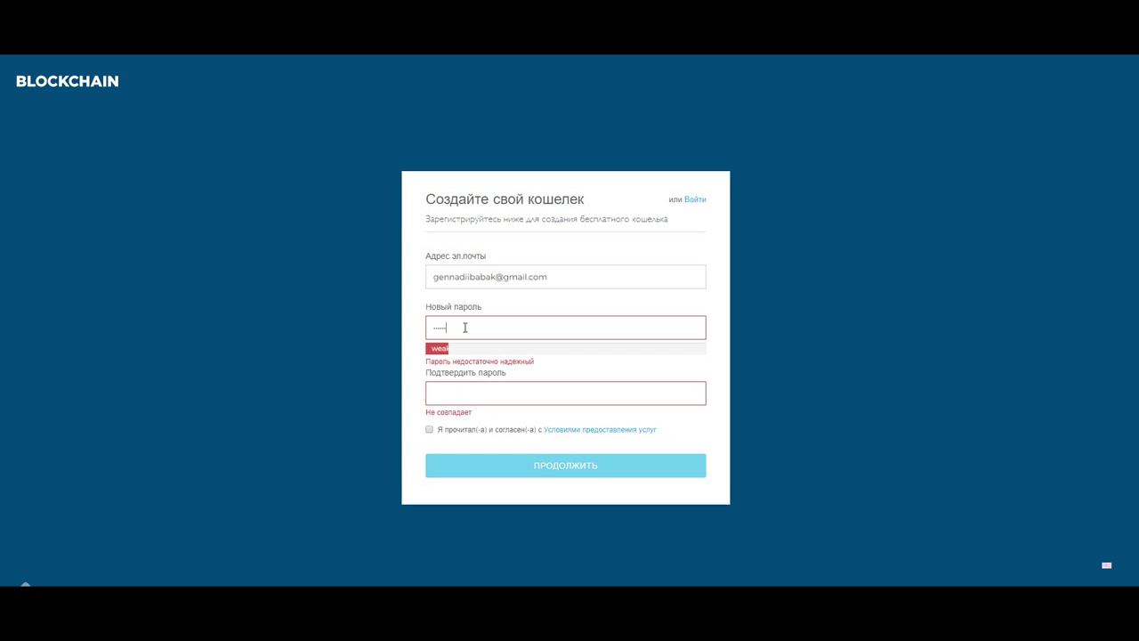
{"action": "type", "text": "••"}
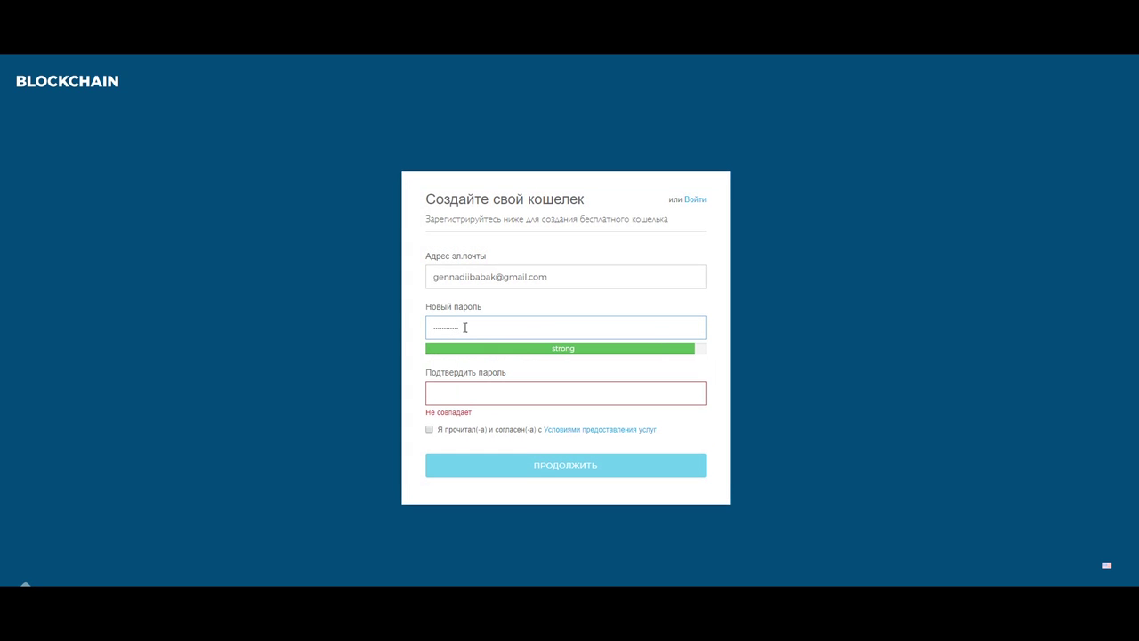
Step: Repeat the password in the confirmation field, accept the terms of service and create the wallet, dismissing the welcome message
{"action": "left_click", "coordinate": [470, 397]}
{"action": "left_click", "coordinate": [440, 424]}
{"action": "left_click", "coordinate": [429, 428]}
{"action": "left_click", "coordinate": [537, 465]}
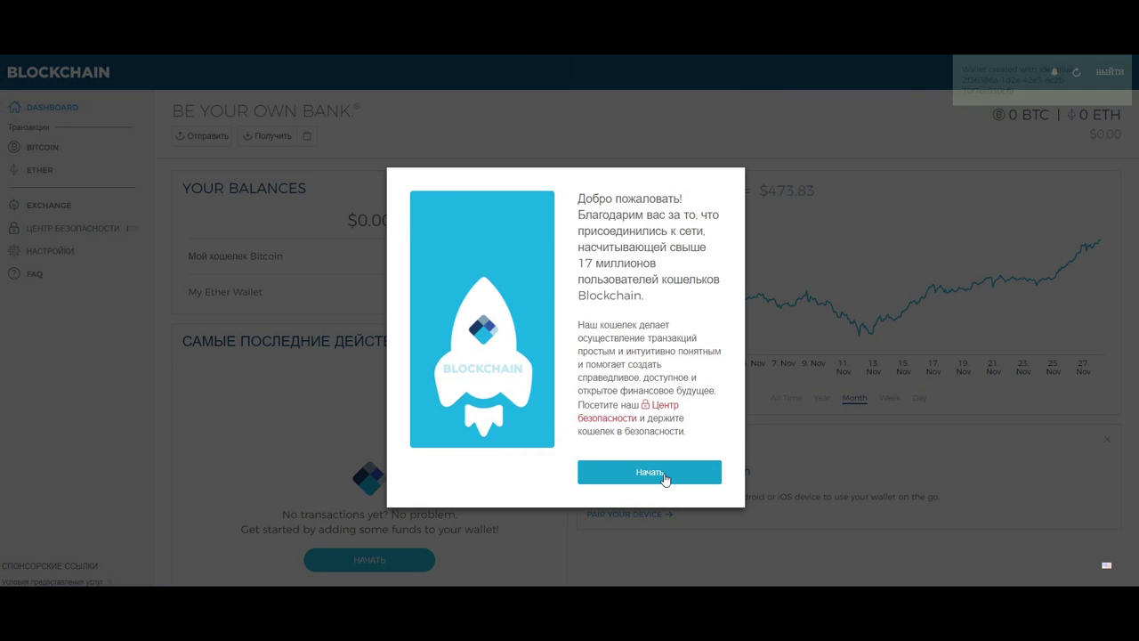
{"action": "left_click", "coordinate": [664, 477]}
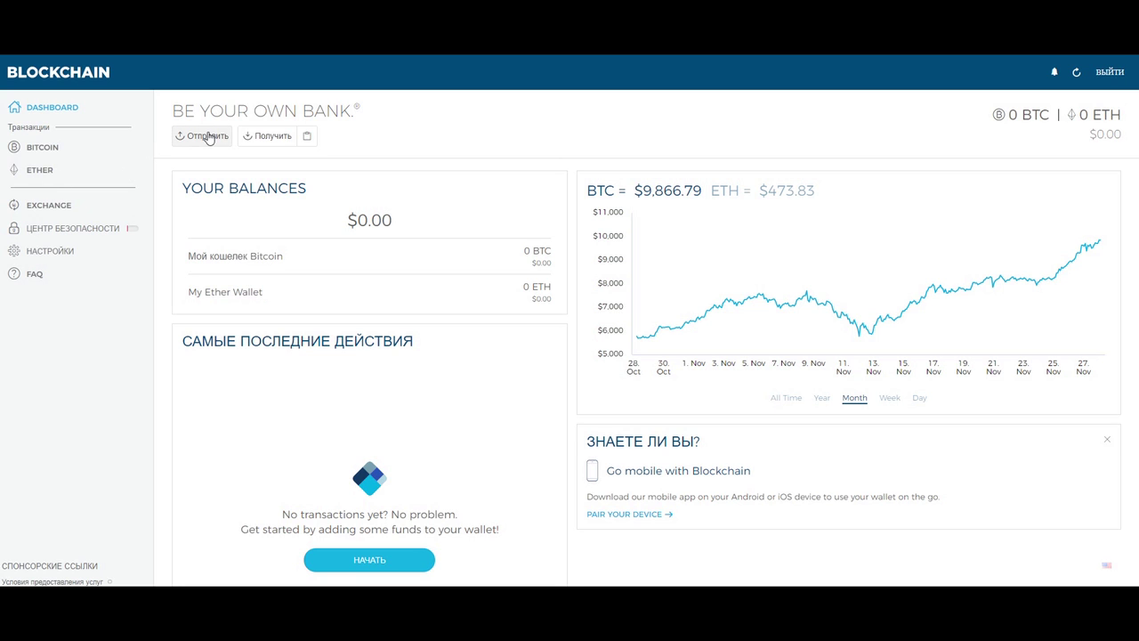
Step: Look over the forms for receiving and sending Bitcoin, closing each without a transaction
{"action": "left_click", "coordinate": [265, 136]}
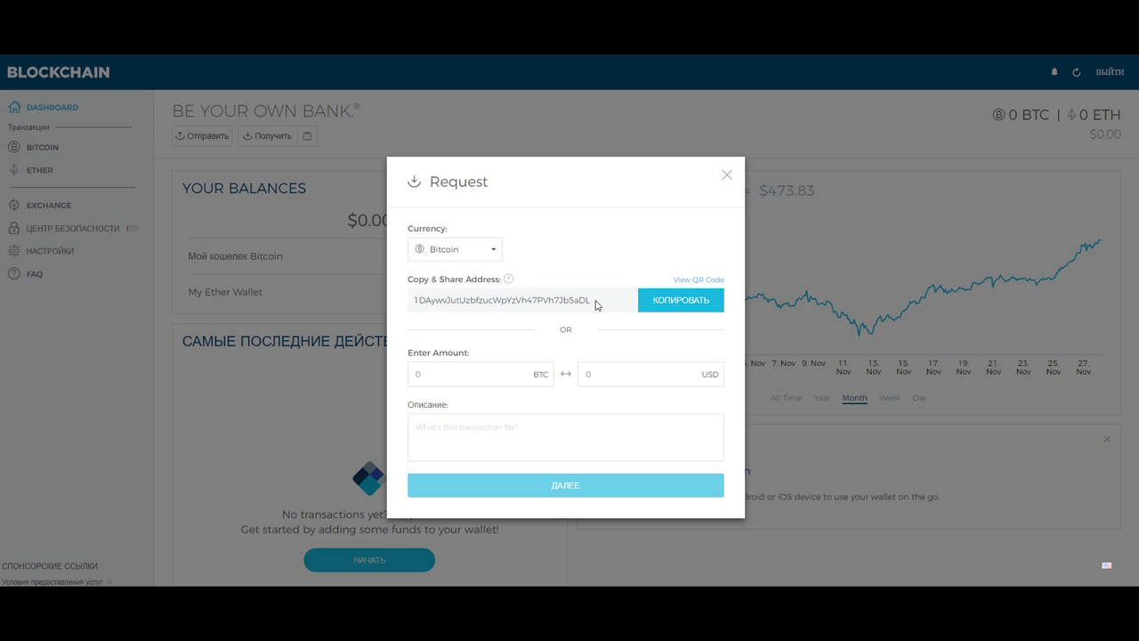
{"action": "left_click", "coordinate": [727, 176]}
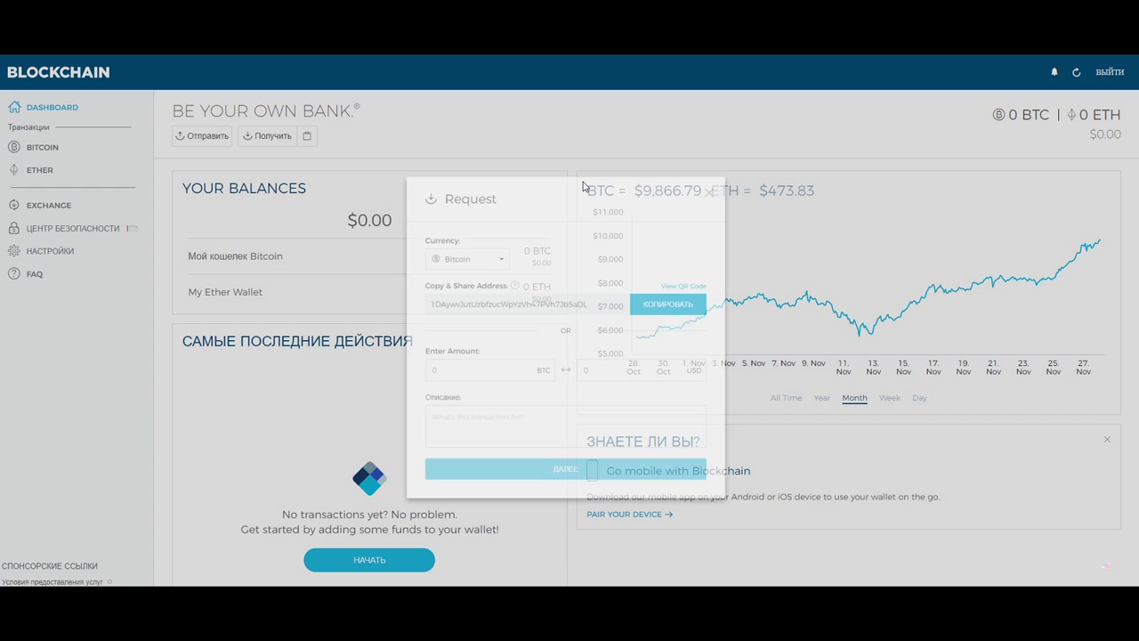
{"action": "left_click", "coordinate": [203, 135]}
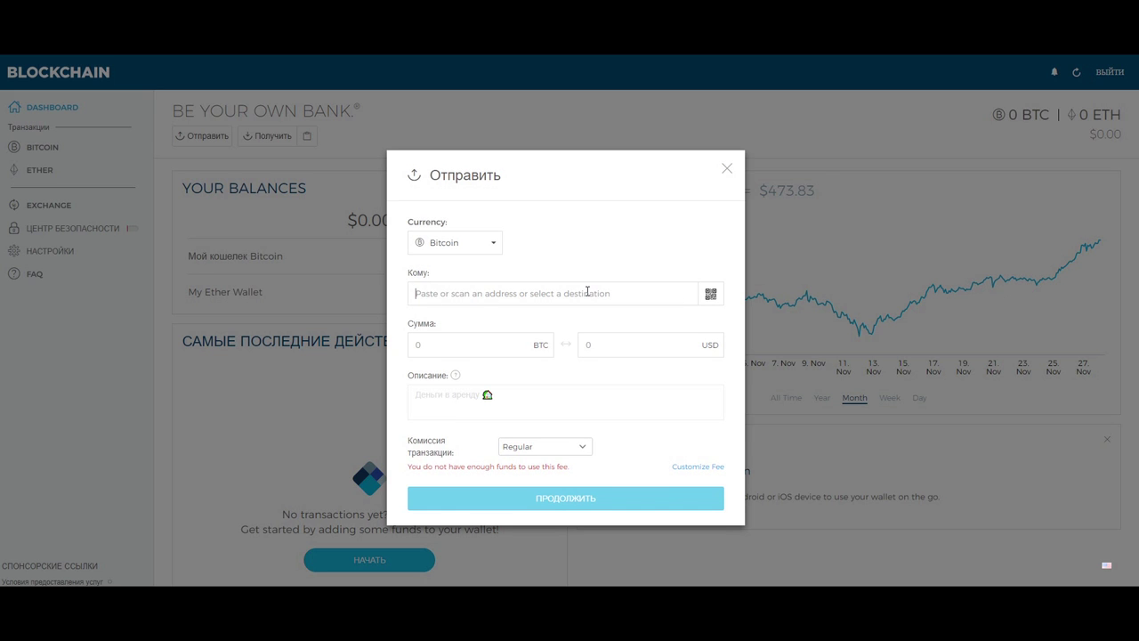
{"action": "left_click", "coordinate": [728, 169]}
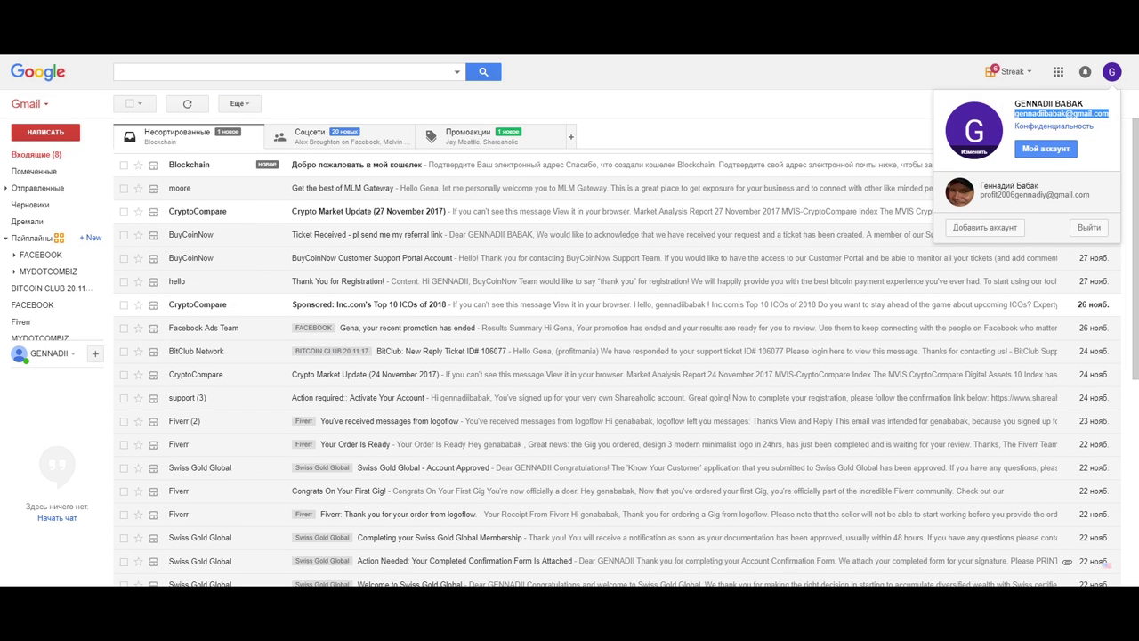
Step: Switch to Gmail, open the Blockchain welcome message and confirm ownership of the e-mail address
{"action": "left_click", "coordinate": [380, 171]}
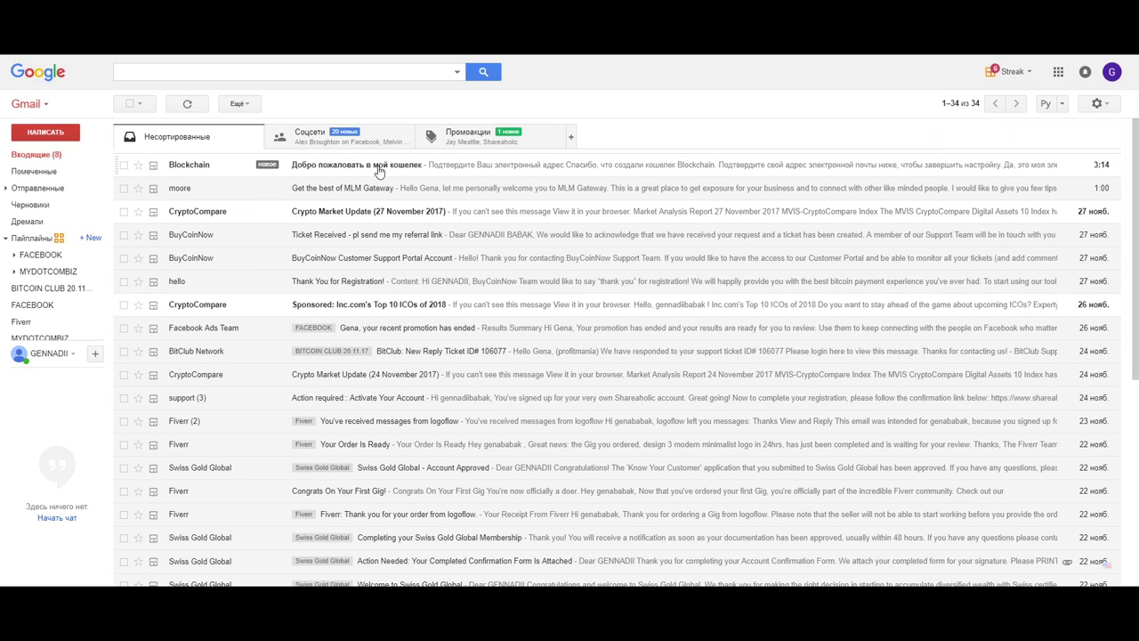
{"action": "left_click", "coordinate": [379, 171]}
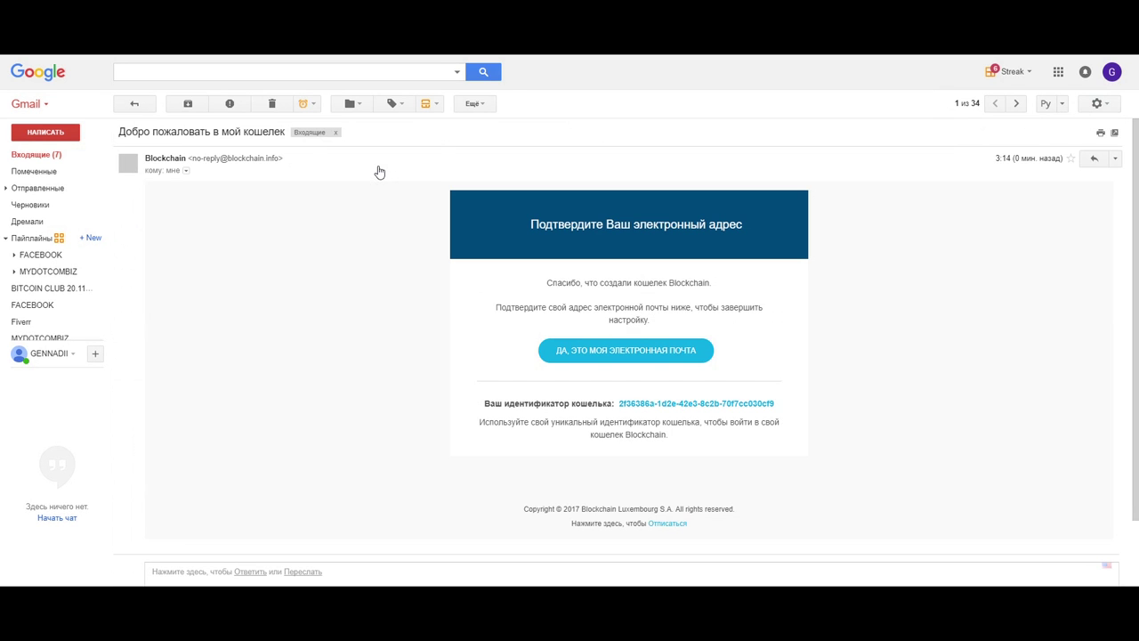
{"action": "left_click", "coordinate": [647, 352]}
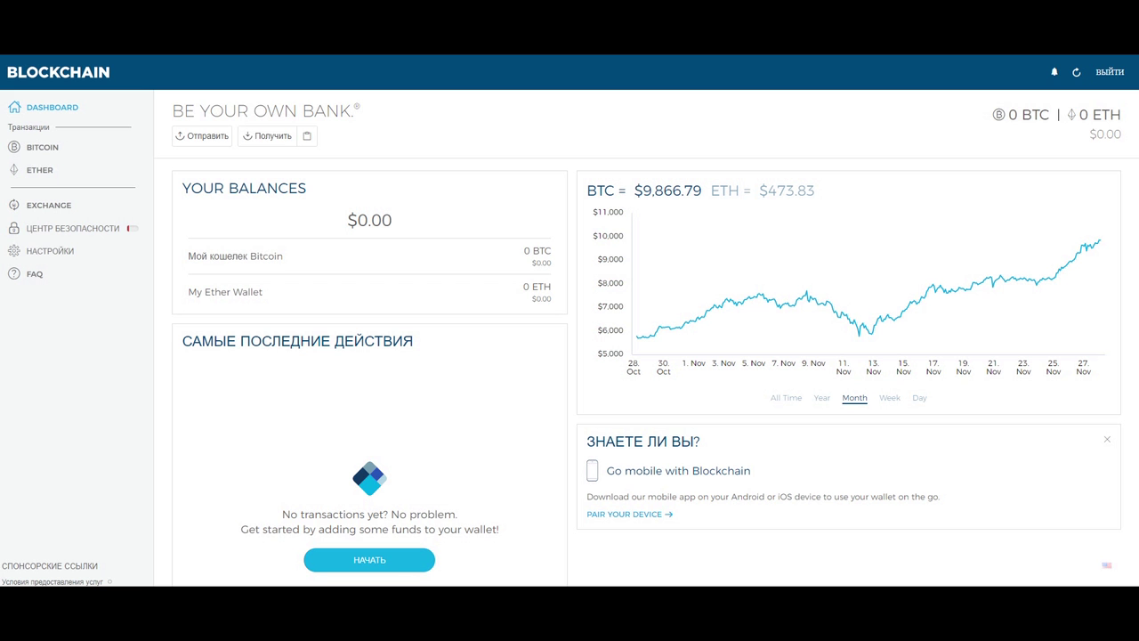
Step: Open the wallet's security centre and the level 2 option for linking a mobile phone number
{"action": "left_click", "coordinate": [74, 229]}
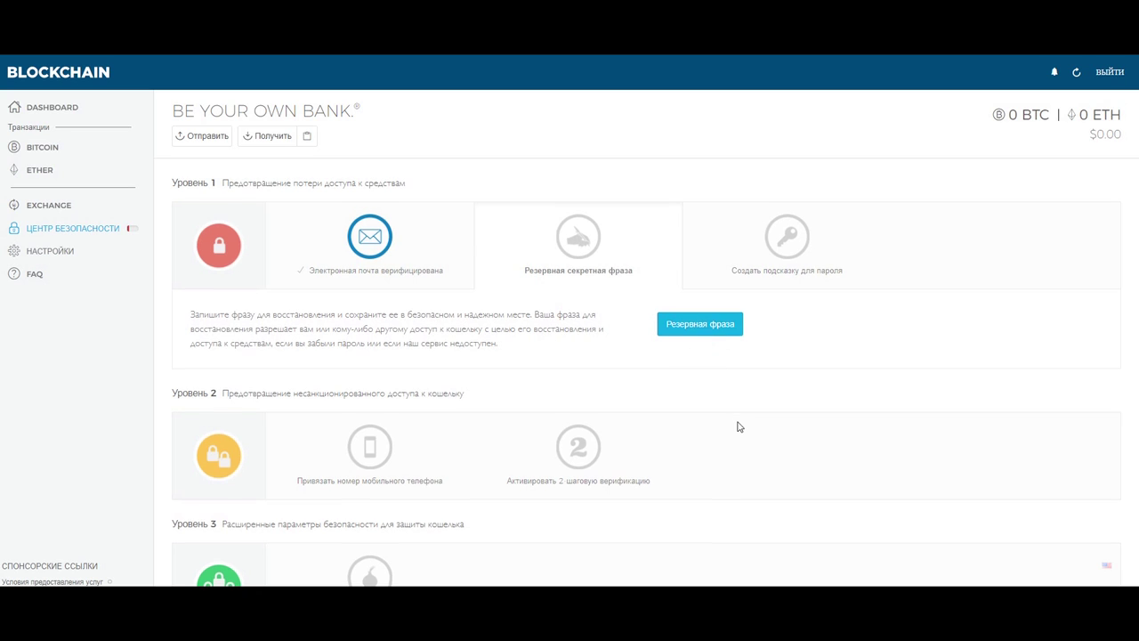
{"action": "scroll", "coordinate": [739, 425], "scroll_direction": "down", "scroll_amount": 1}
{"action": "scroll", "coordinate": [777, 403], "scroll_direction": "up", "scroll_amount": 1}
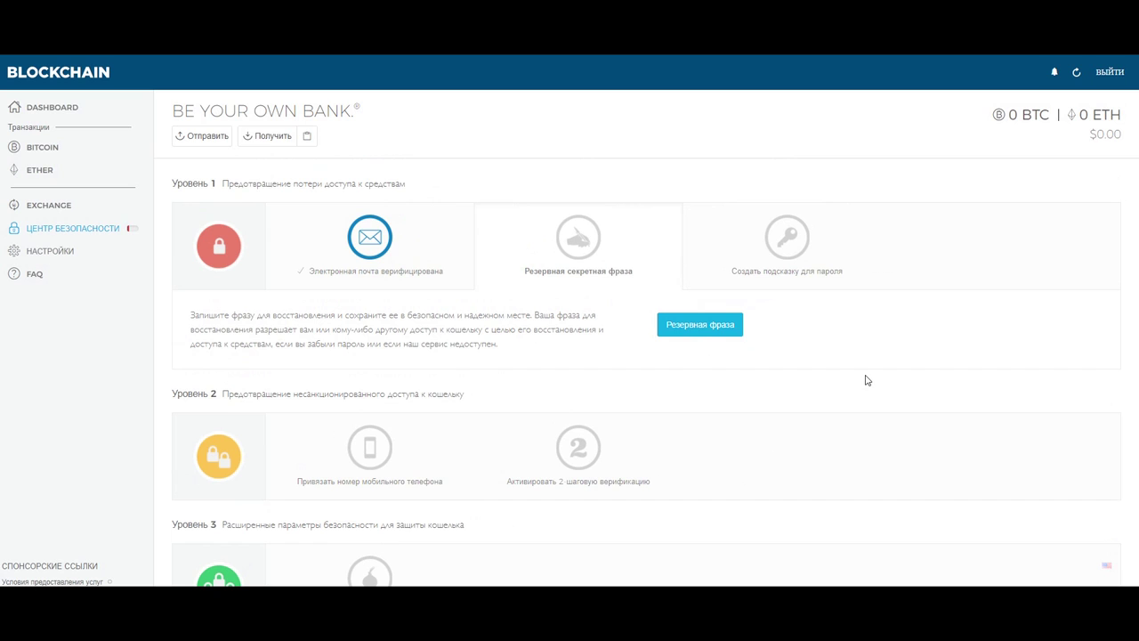
{"action": "scroll", "coordinate": [867, 380], "scroll_direction": "down", "scroll_amount": 1}
{"action": "left_click", "coordinate": [364, 389]}
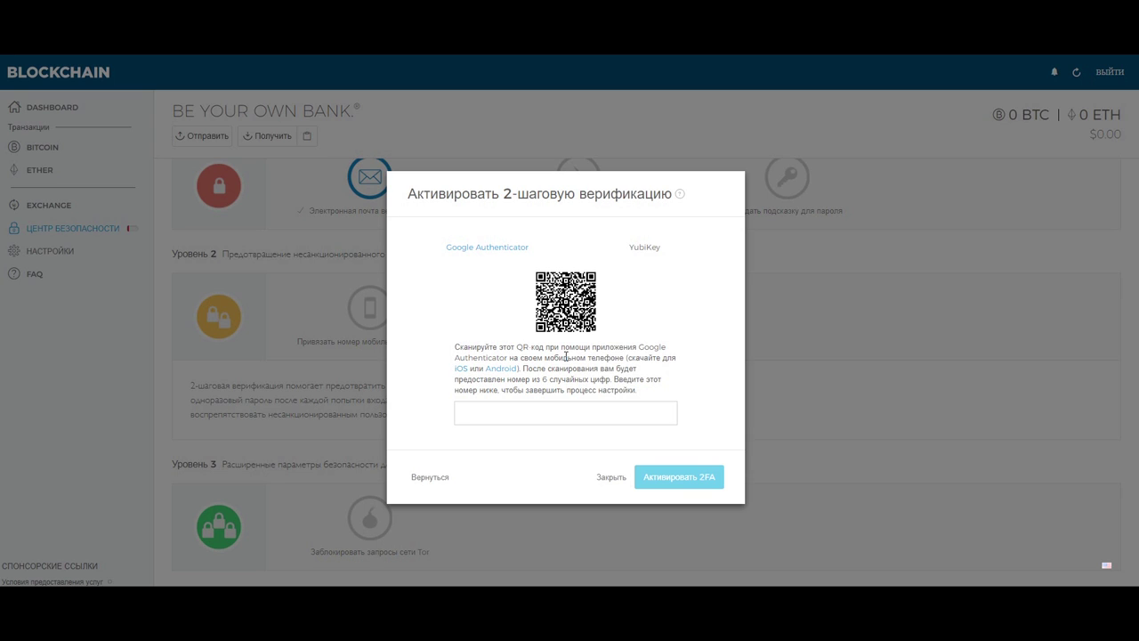
Step: Activate two-step verification for the wallet using the Android version of Google Authenticator
{"action": "left_click", "coordinate": [500, 368]}
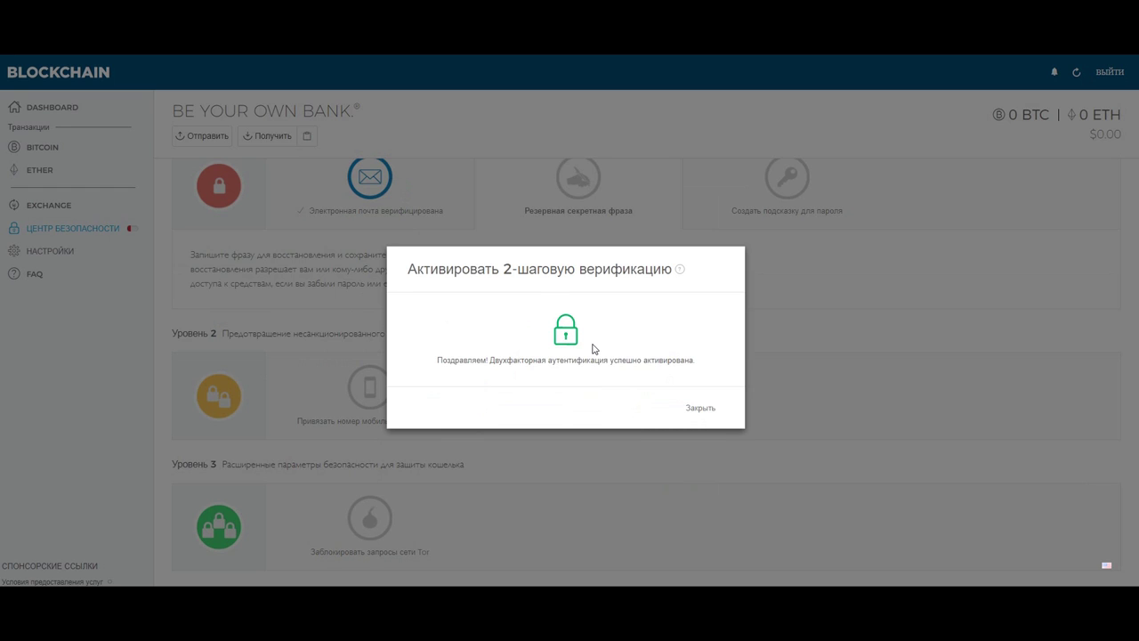
{"action": "left_click", "coordinate": [701, 409]}
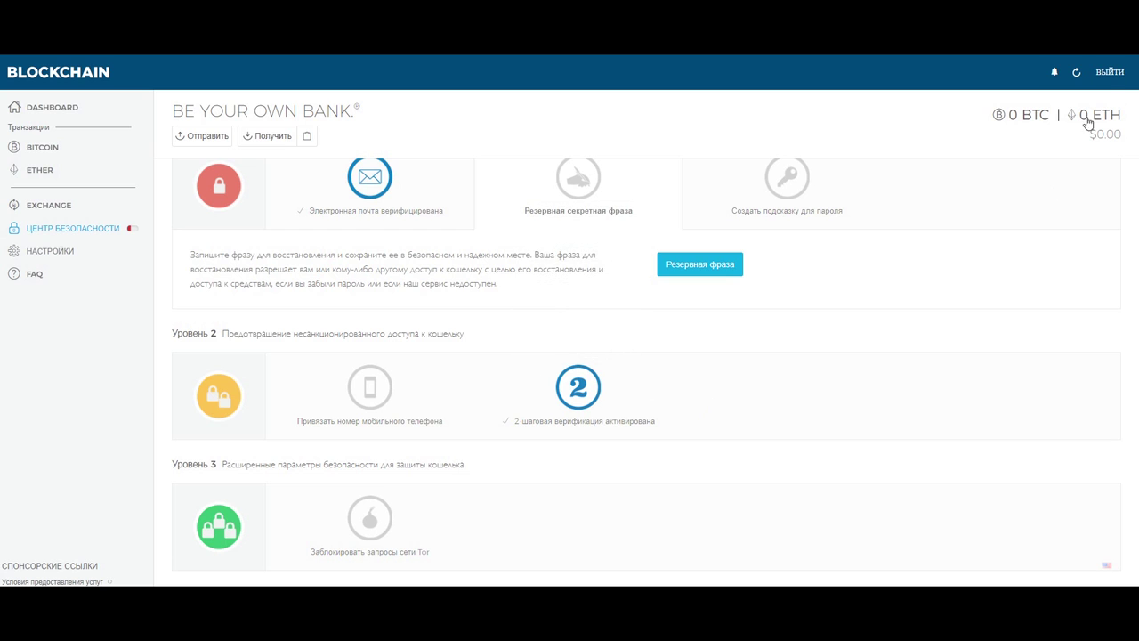
Step: Log out of the wallet without deauthorizing the browser and submit the wallet password to sign back in
{"action": "left_click", "coordinate": [1109, 73]}
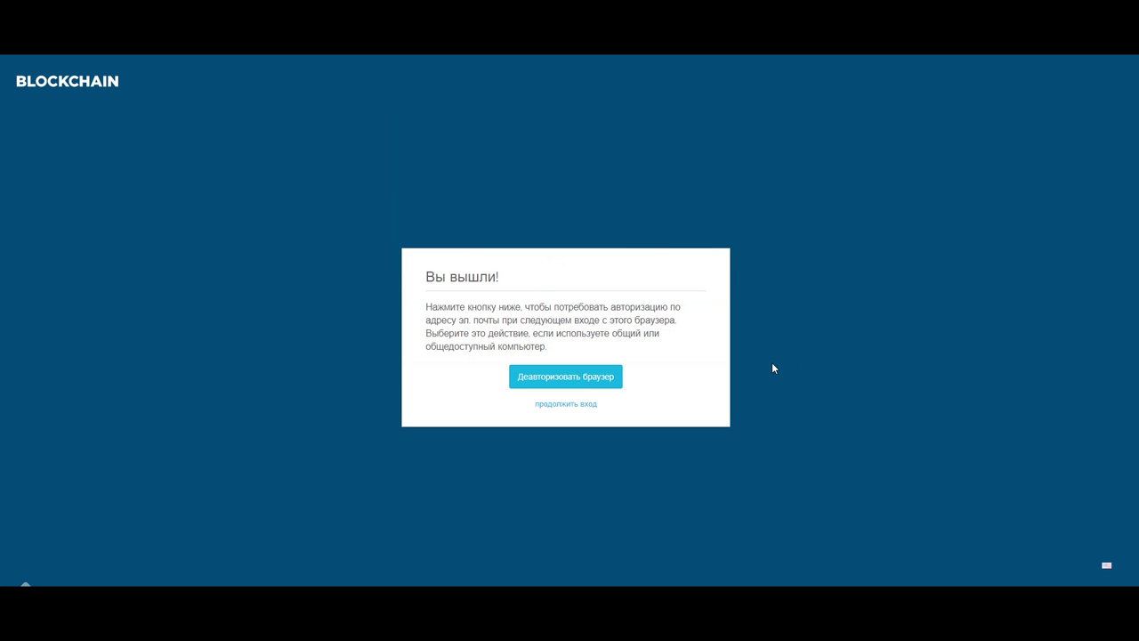
{"action": "left_click", "coordinate": [583, 404]}
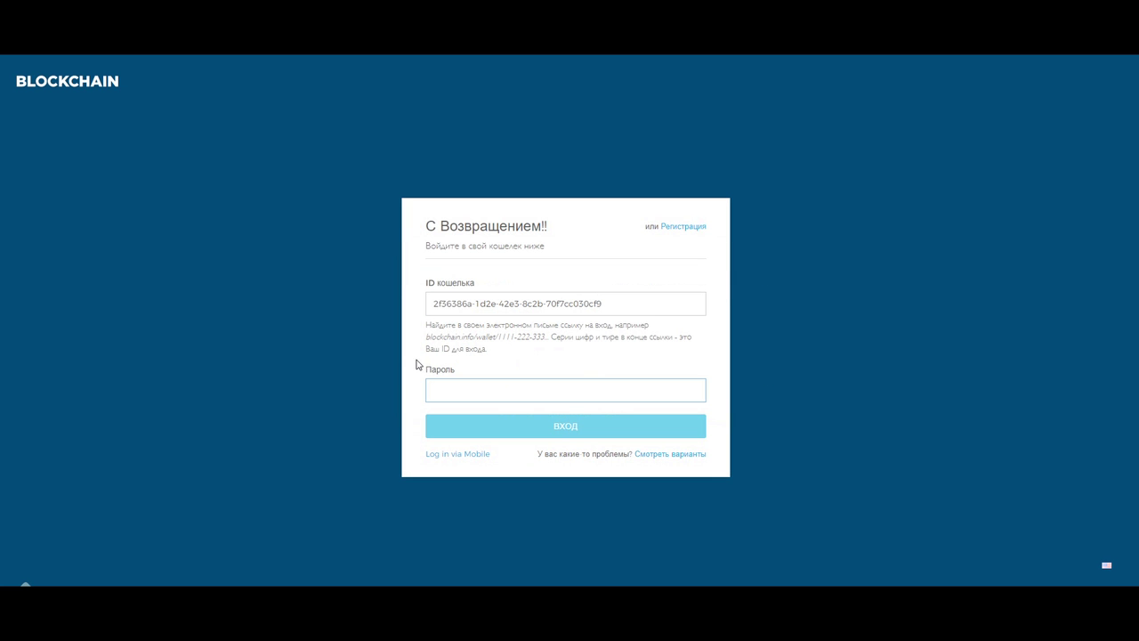
{"action": "type", "text": "••••••••••"}
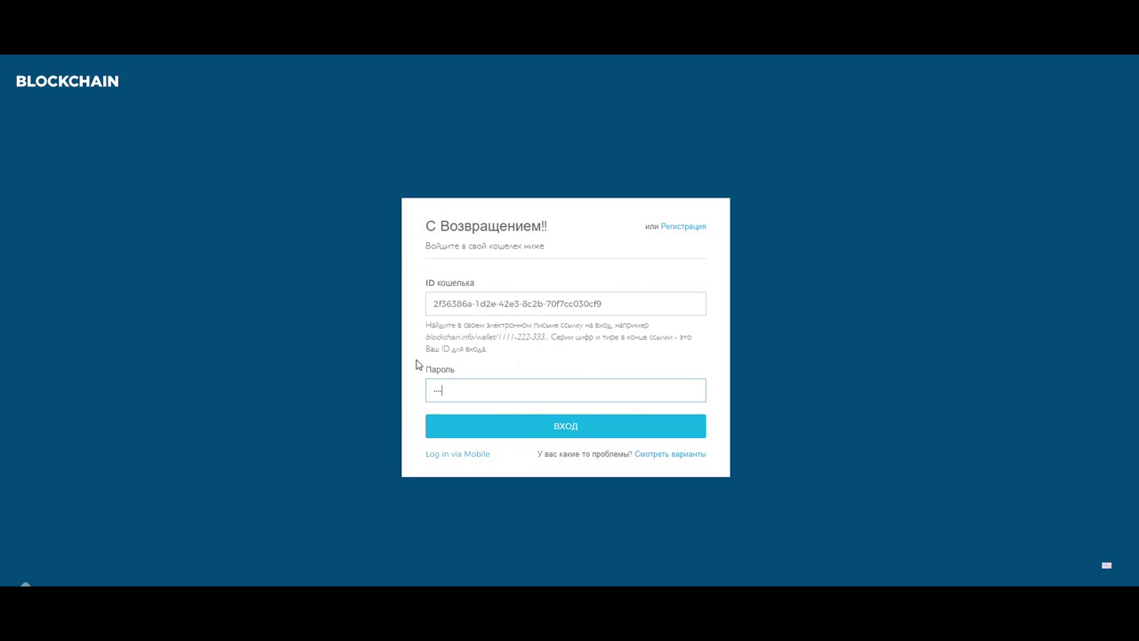
{"action": "left_click", "coordinate": [561, 421]}
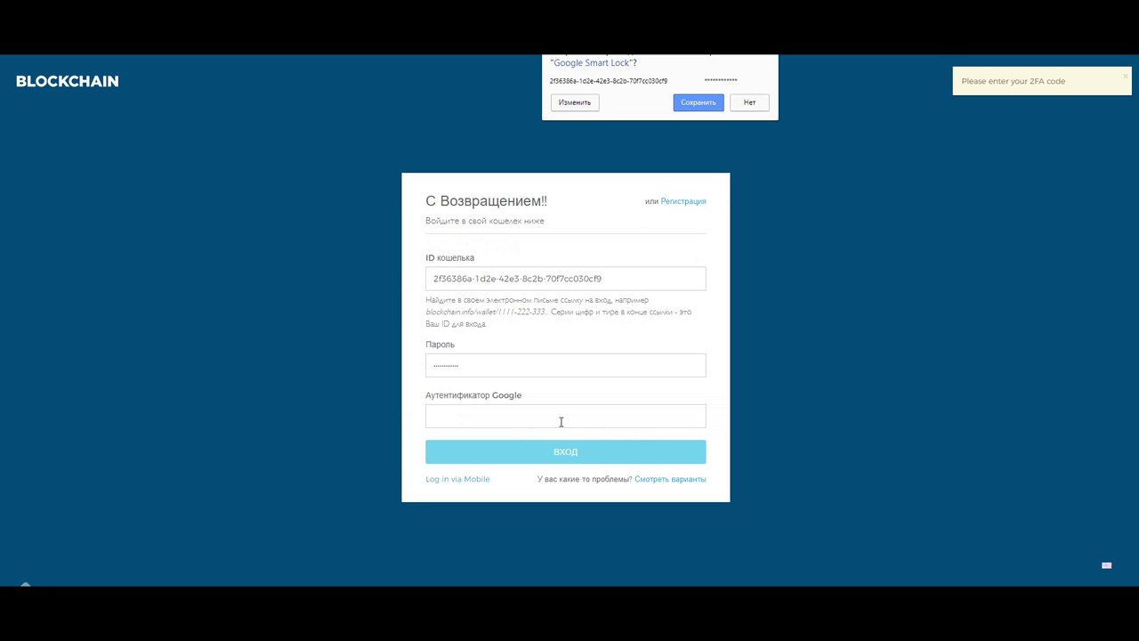
Step: Complete the sign-in with the Google Authenticator verification code and decline saving the password in the browser
{"action": "left_click", "coordinate": [562, 422]}
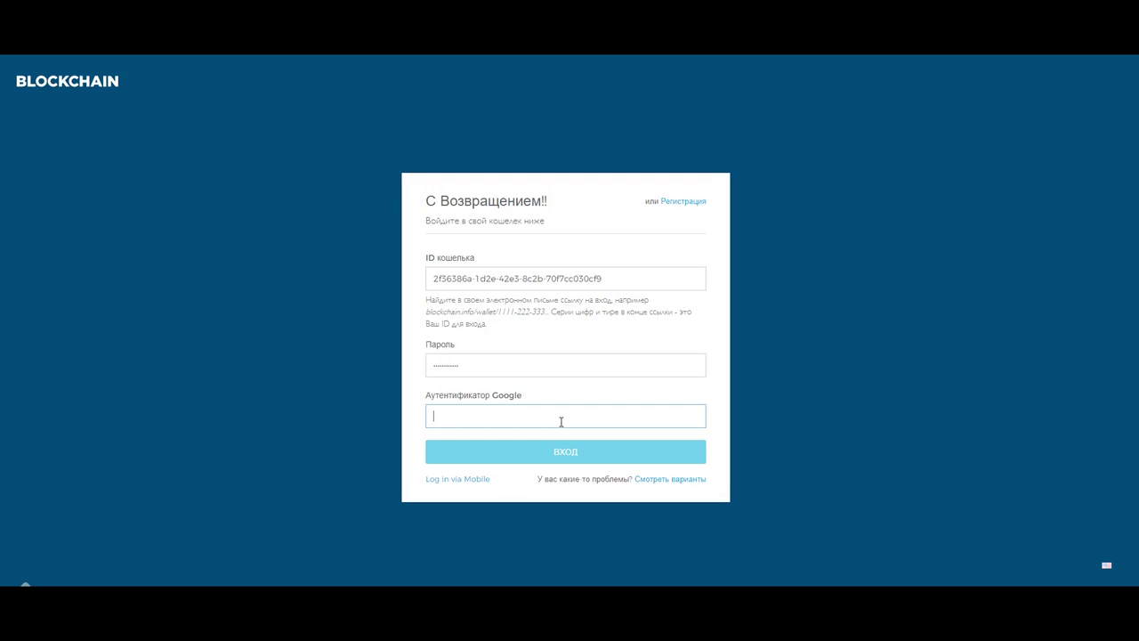
{"action": "key", "text": "ctrl+v"}
{"action": "left_click", "coordinate": [564, 451]}
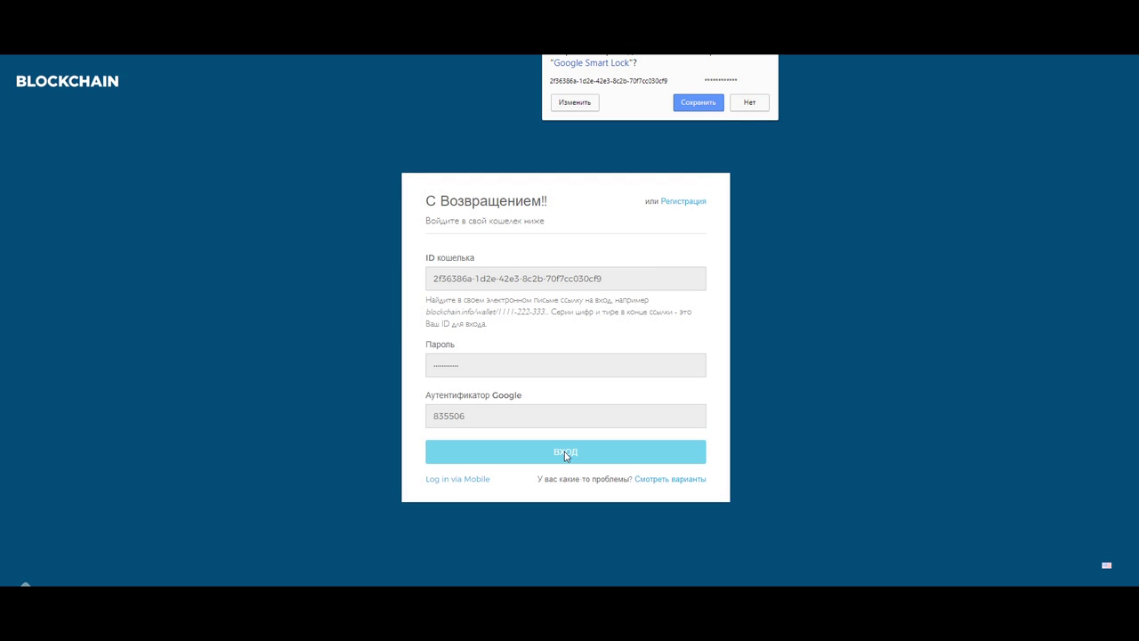
{"action": "left_click", "coordinate": [755, 103]}
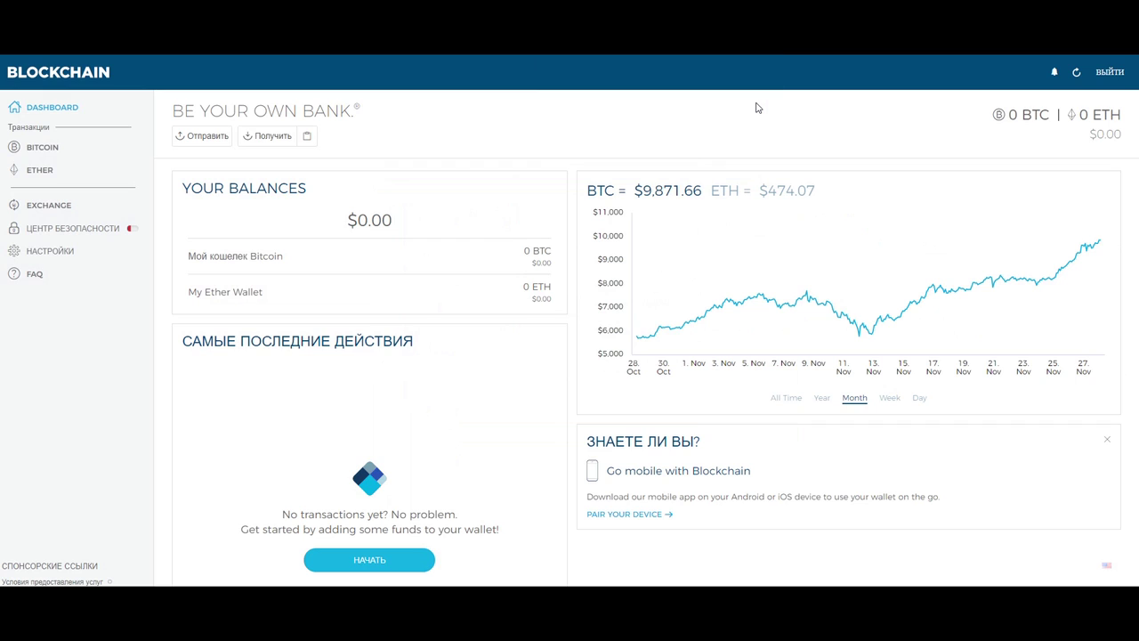
Step: Open the mobile phone number verification under level 2 of the security centre
{"action": "left_click", "coordinate": [94, 233]}
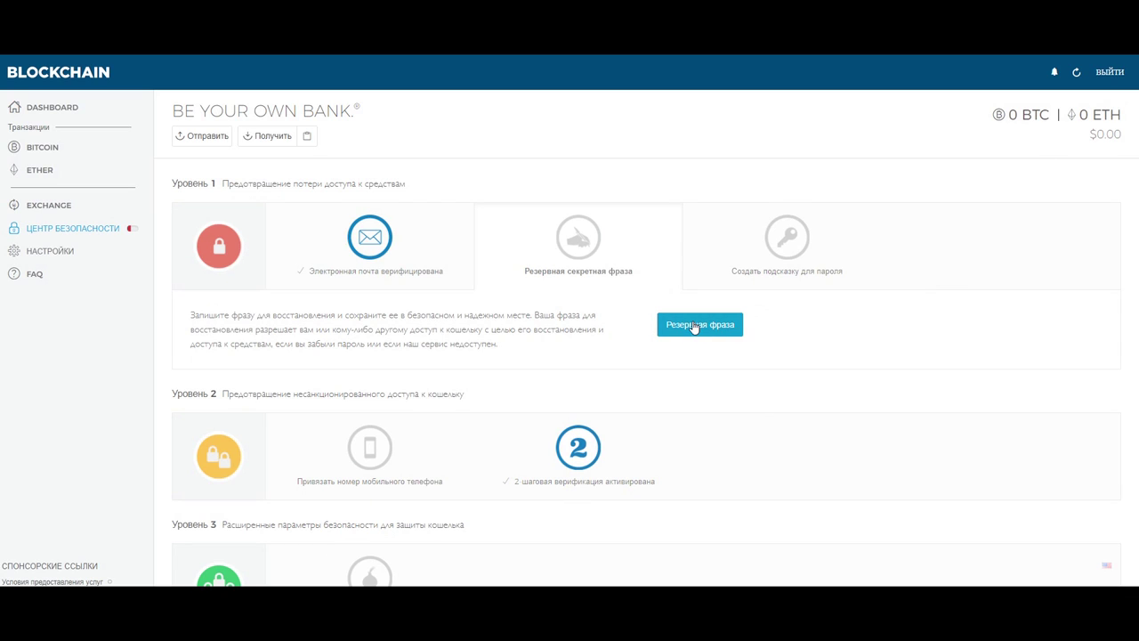
{"action": "left_click", "coordinate": [367, 454]}
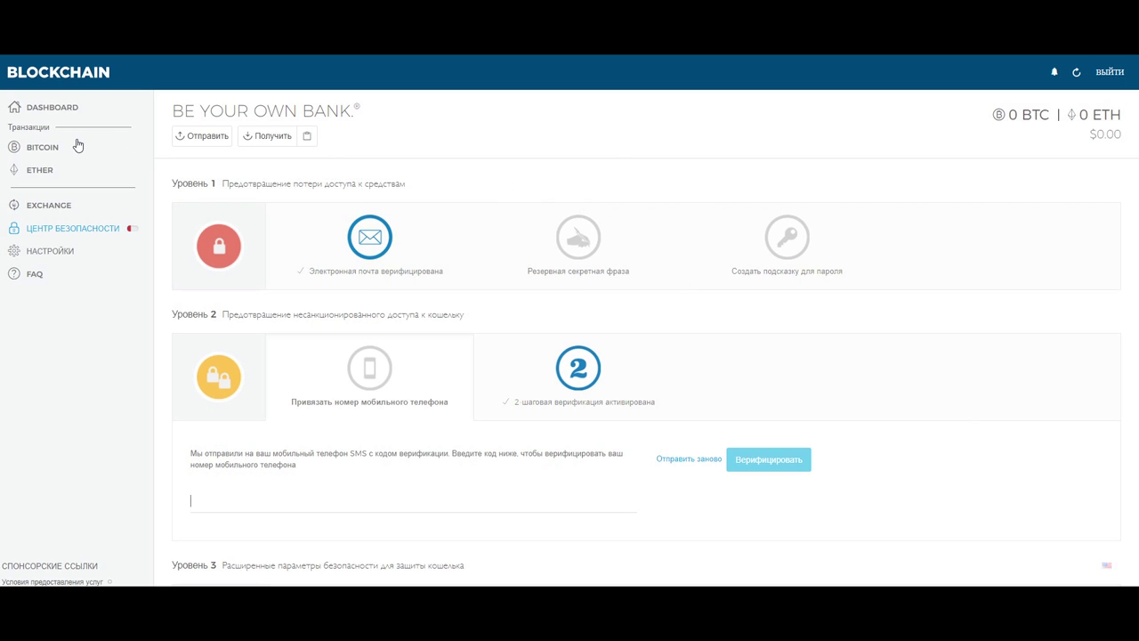